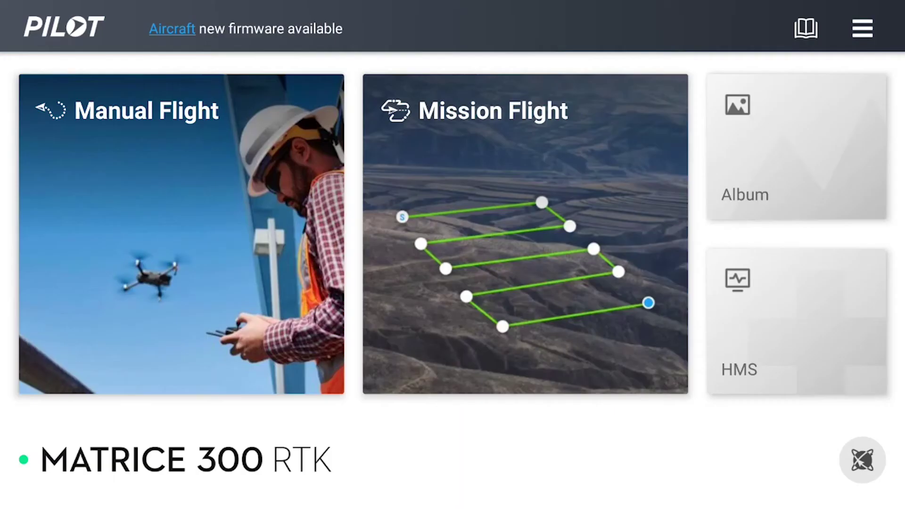
In DJI Pilot's flight controller settings, change Maximum Altitude from 120 m to 200 m
{"action": "left_click", "coordinate": [135, 245]}
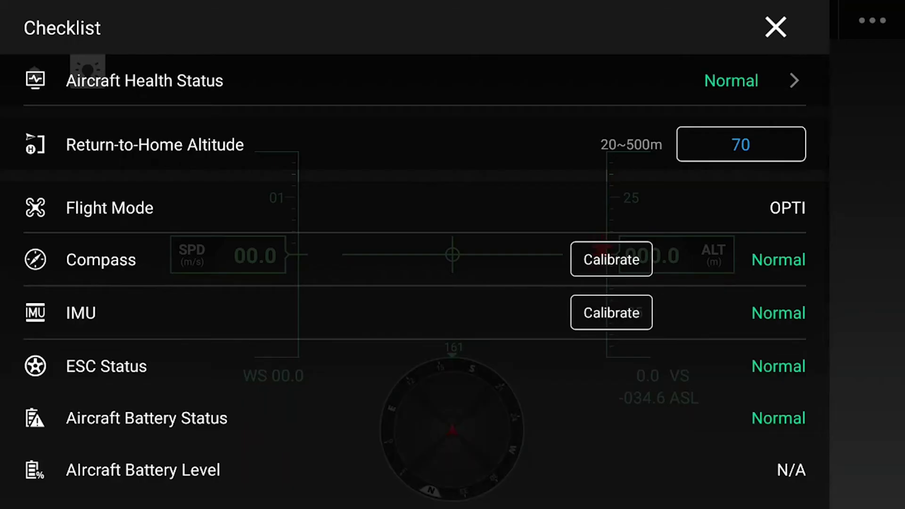
{"action": "left_click", "coordinate": [775, 27]}
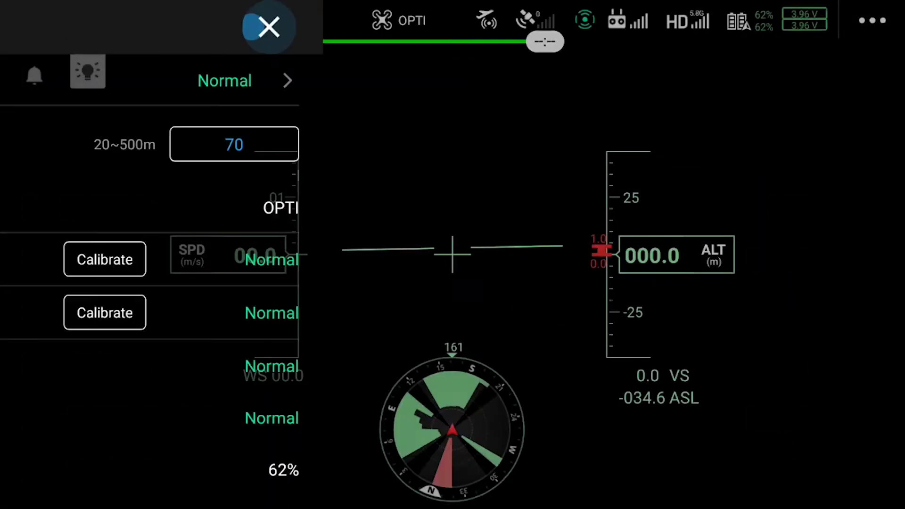
{"action": "left_click", "coordinate": [873, 20]}
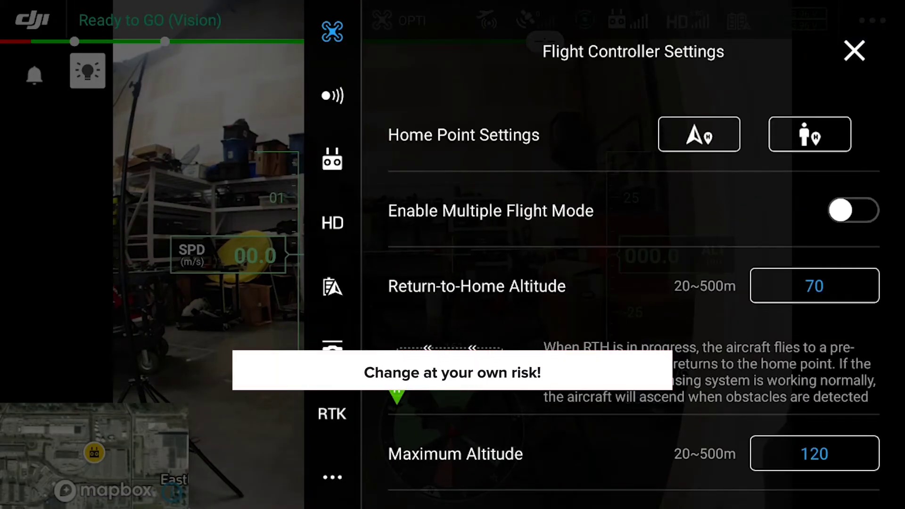
{"action": "scroll", "coordinate": [634, 300], "scroll_direction": "down", "scroll_amount": 3}
{"action": "scroll", "coordinate": [634, 300], "scroll_direction": "down", "scroll_amount": 2}
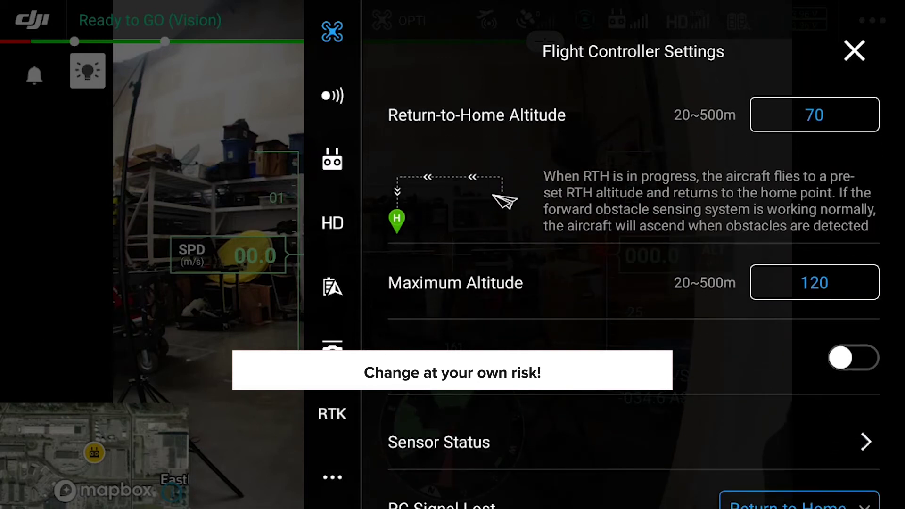
{"action": "left_click", "coordinate": [829, 283]}
{"action": "key", "text": "BackSpace"}
{"action": "key", "text": "BackSpace"}
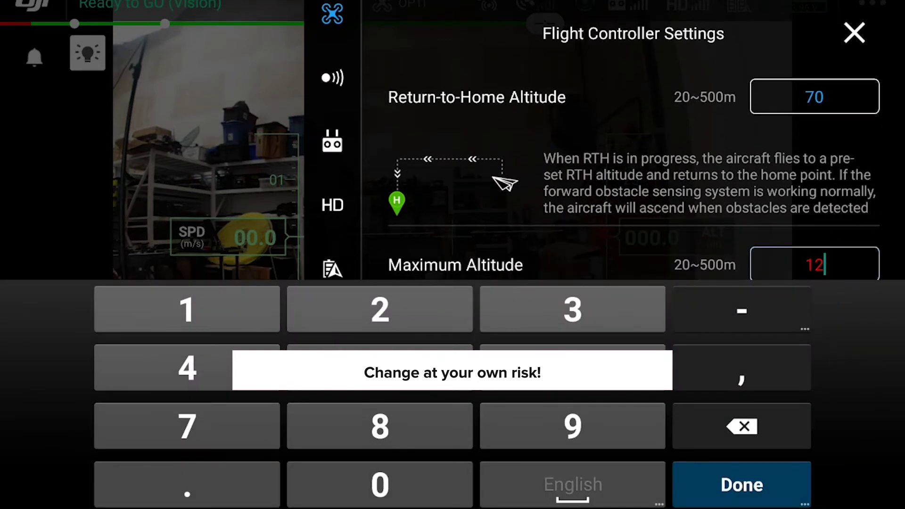
{"action": "key", "text": "BackSpace"}
{"action": "type", "text": "20"}
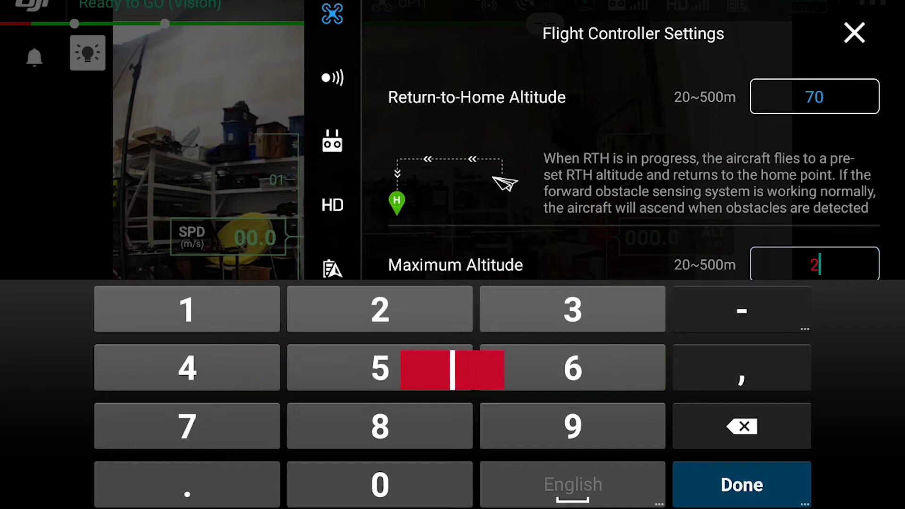
{"action": "type", "text": "0"}
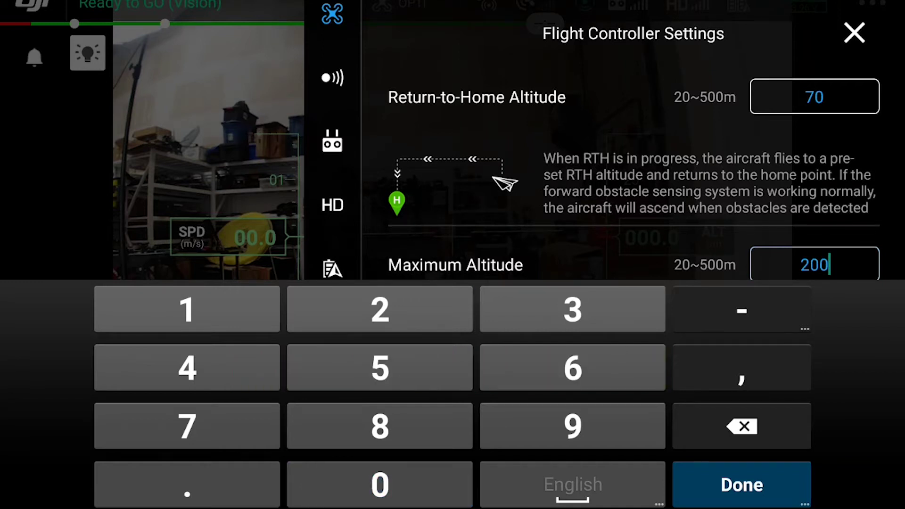
{"action": "key", "text": "Return"}
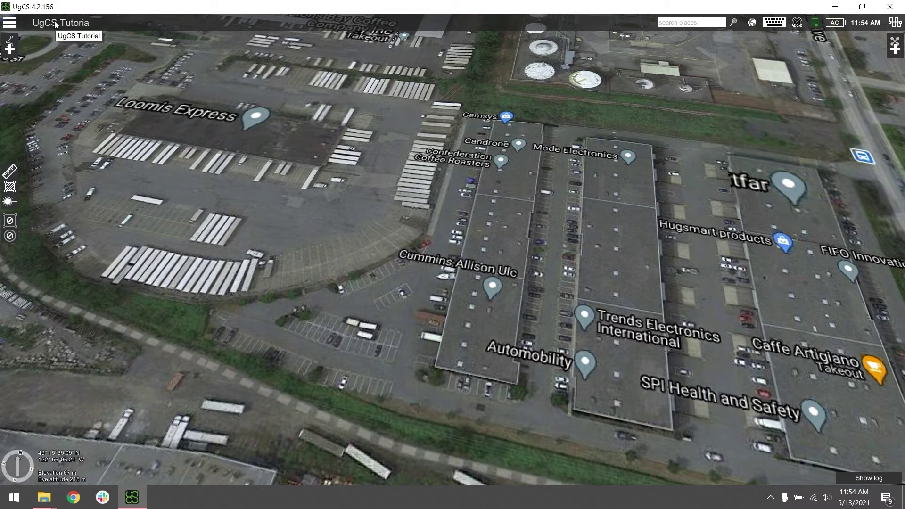
Edit the DJI Matrice 300 RTK vehicle profile, changing Fence radius from 500 to 5000
{"action": "left_click", "coordinate": [9, 22]}
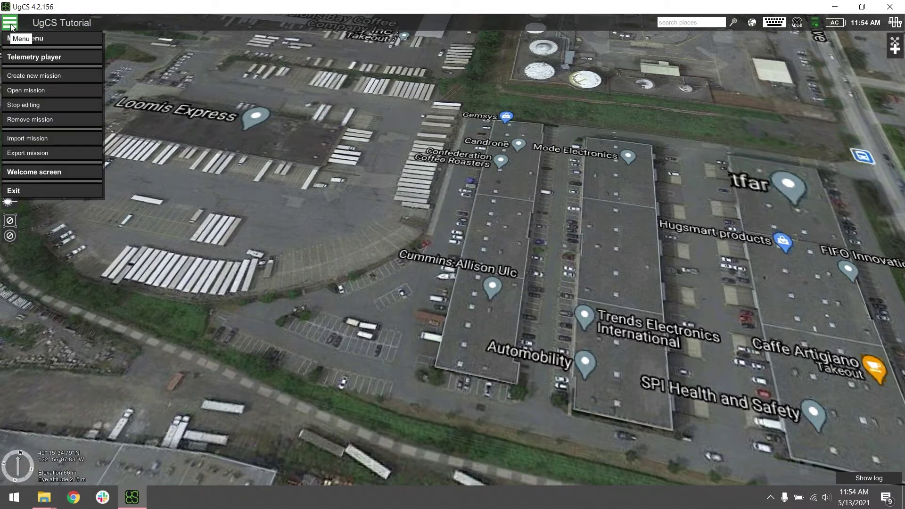
{"action": "left_click", "coordinate": [32, 39]}
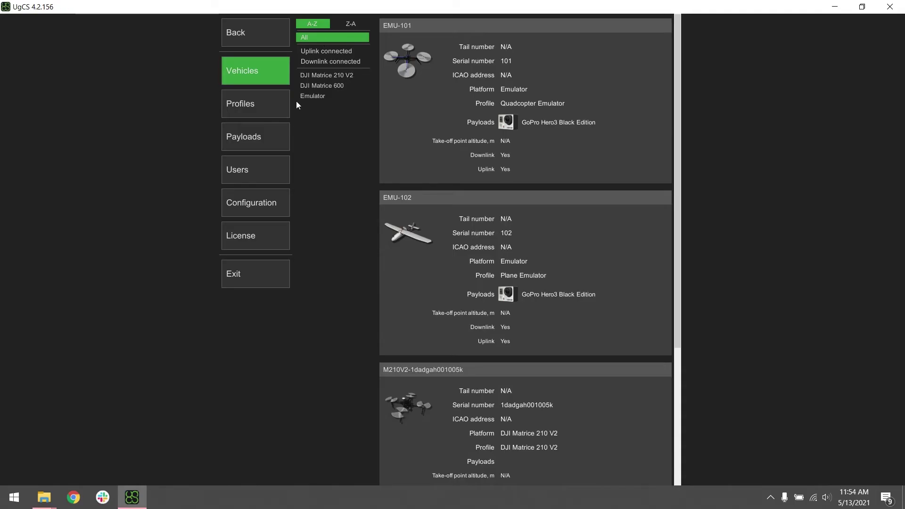
{"action": "left_click", "coordinate": [271, 112]}
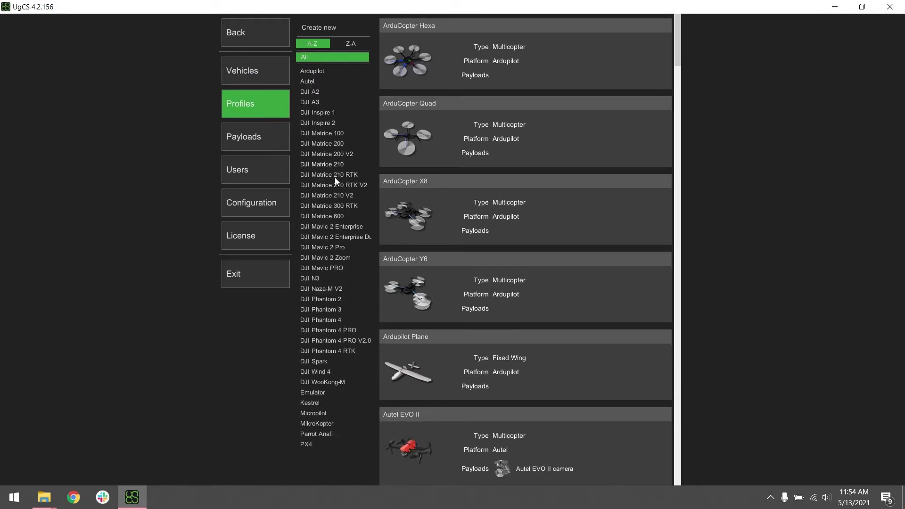
{"action": "left_click", "coordinate": [338, 206]}
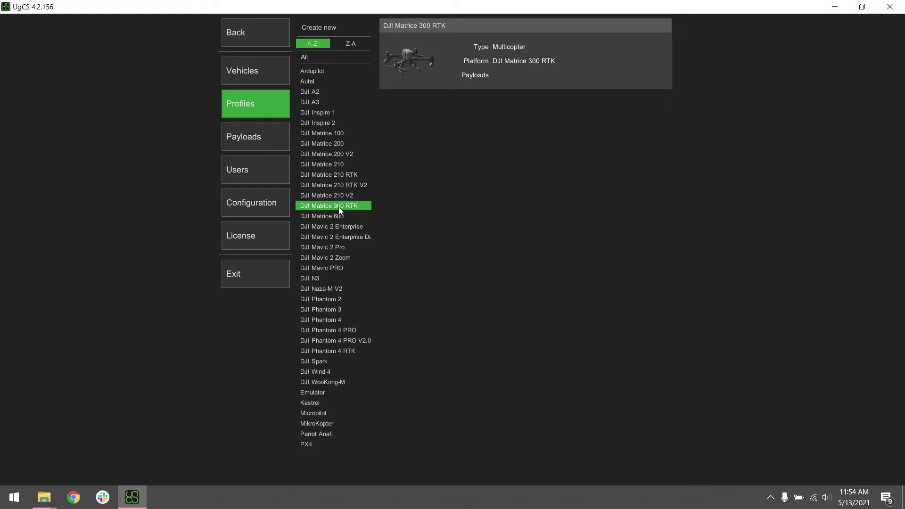
{"action": "left_click", "coordinate": [506, 63]}
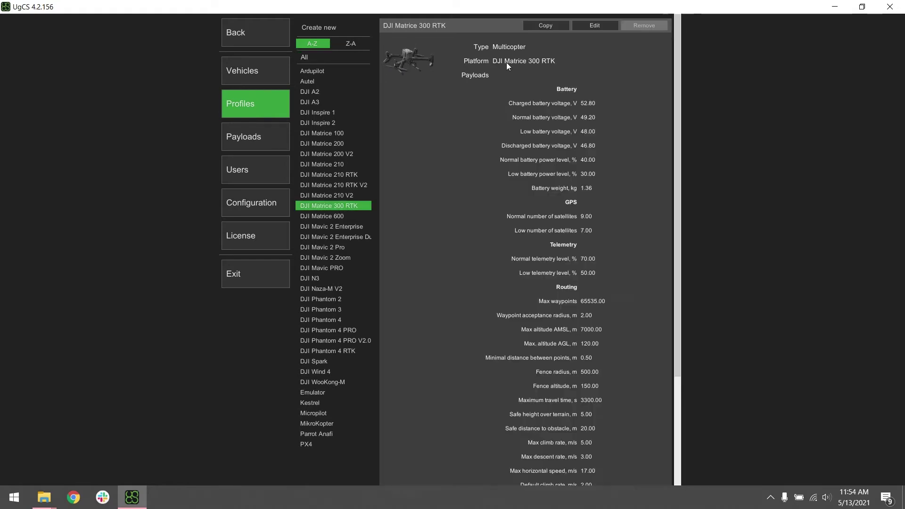
{"action": "left_click", "coordinate": [597, 26]}
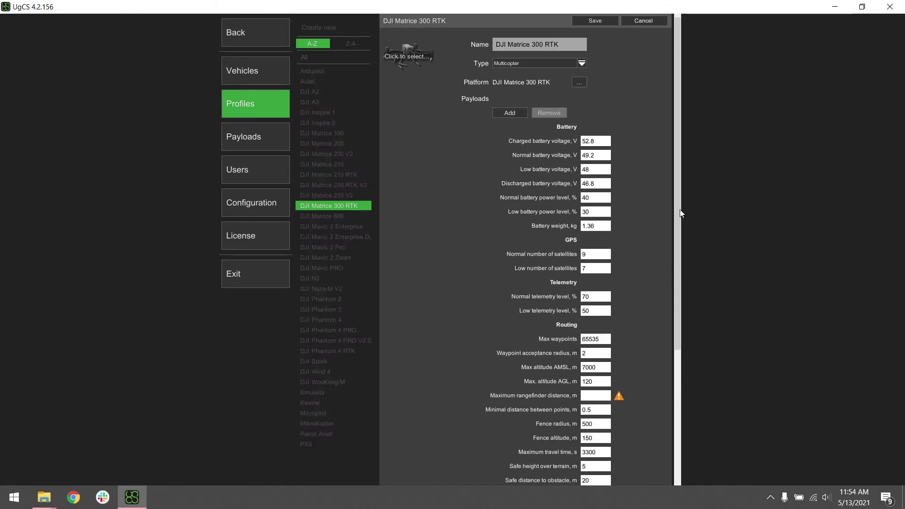
{"action": "left_click_drag", "start_coordinate": [680, 208], "coordinate": [675, 273]}
{"action": "left_click", "coordinate": [601, 333]}
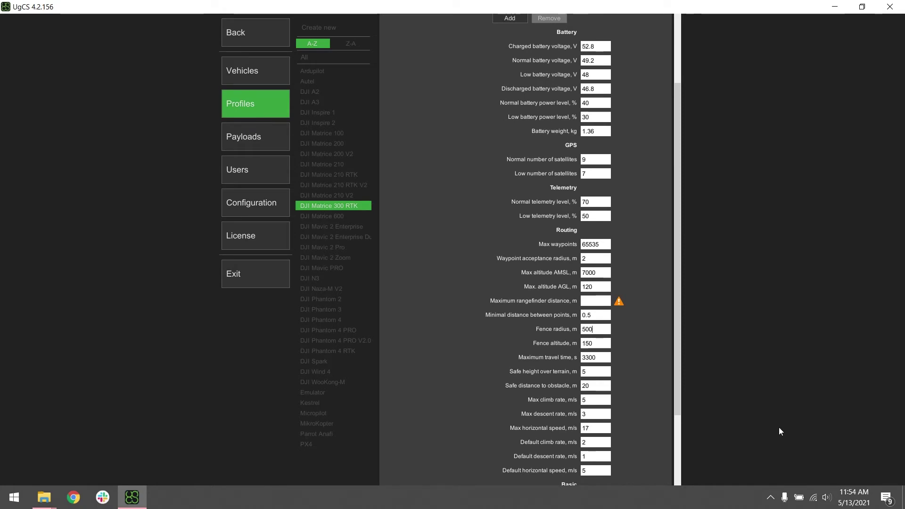
{"action": "type", "text": "0"}
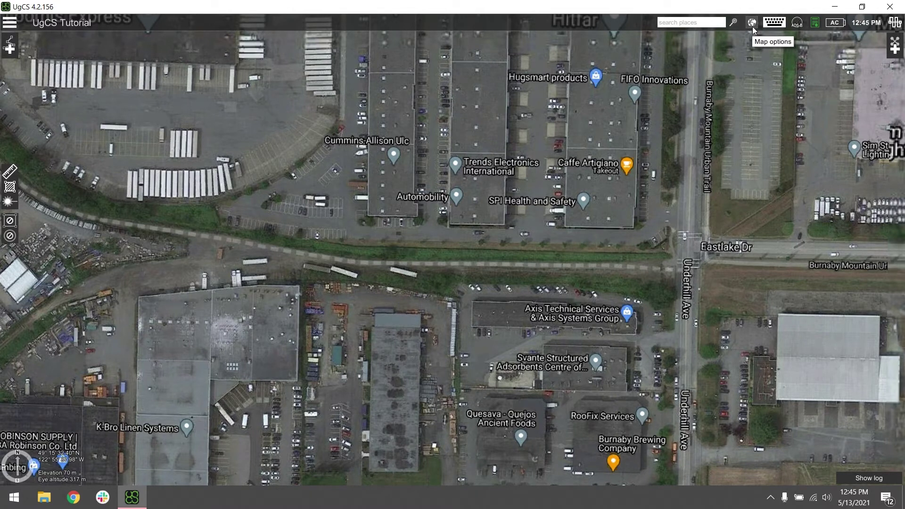
In Map layers, add a 2D objects source named 'location' and start uploading a file into it
{"action": "left_click", "coordinate": [753, 27]}
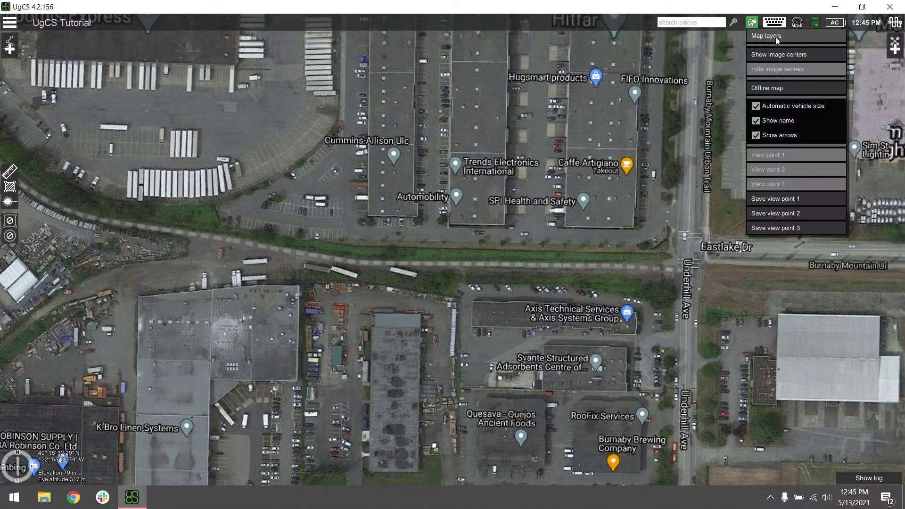
{"action": "left_click", "coordinate": [786, 36]}
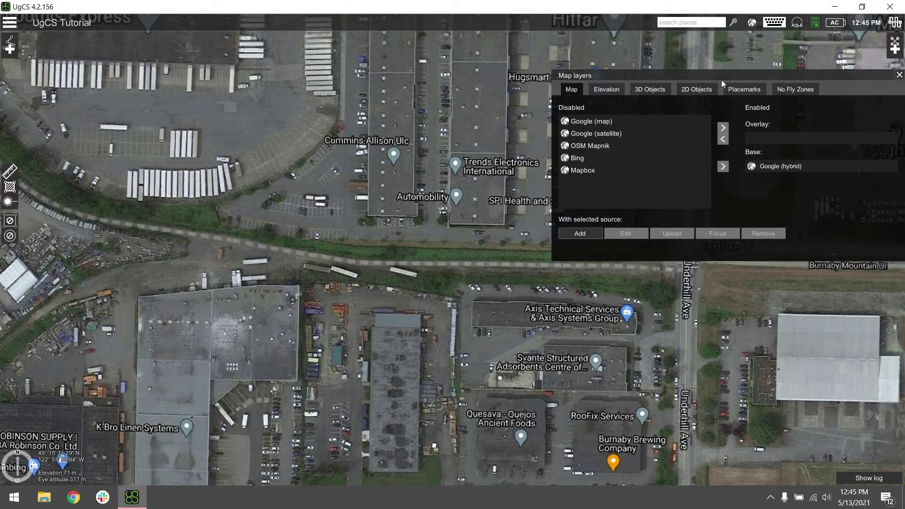
{"action": "left_click_drag", "start_coordinate": [721, 80], "coordinate": [455, 98]}
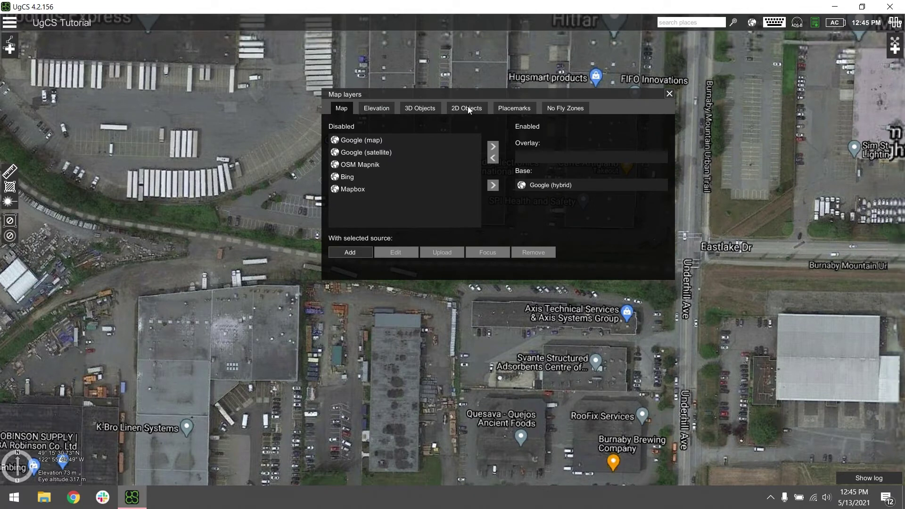
{"action": "left_click", "coordinate": [468, 108]}
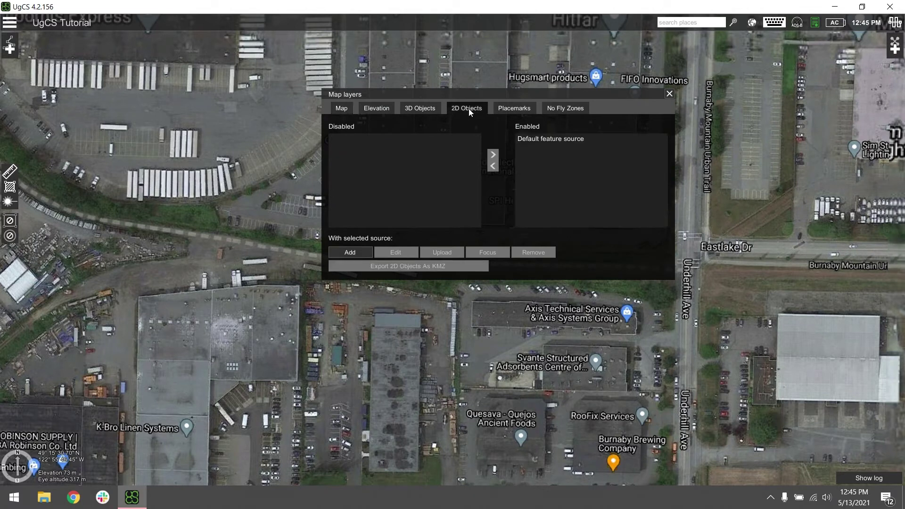
{"action": "left_click", "coordinate": [336, 252]}
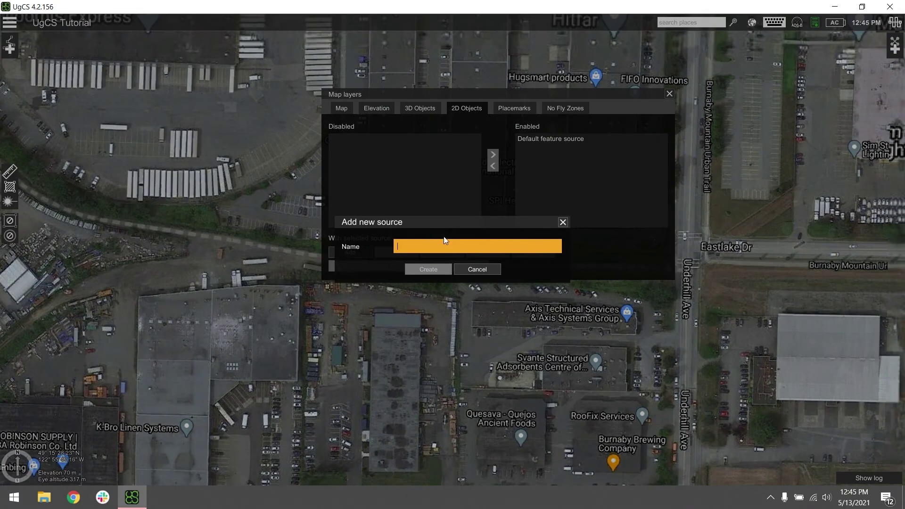
{"action": "type", "text": "location"}
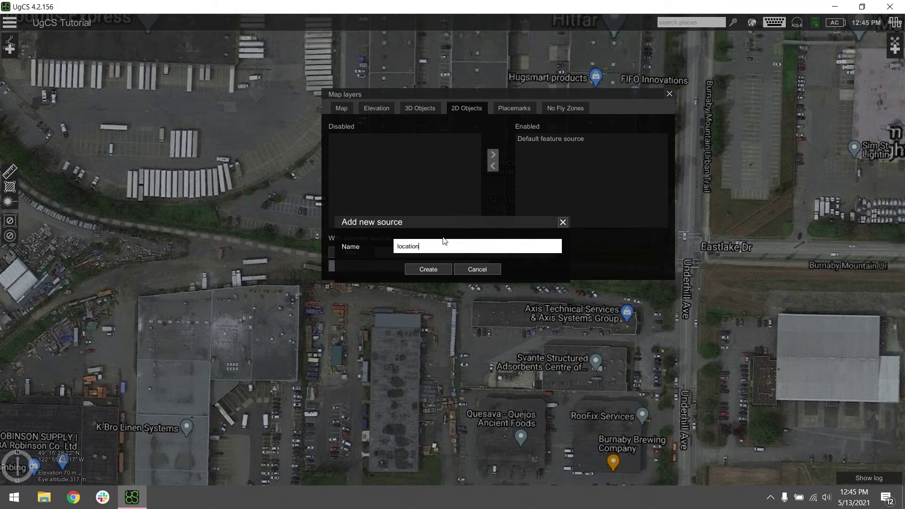
{"action": "key", "text": "Return"}
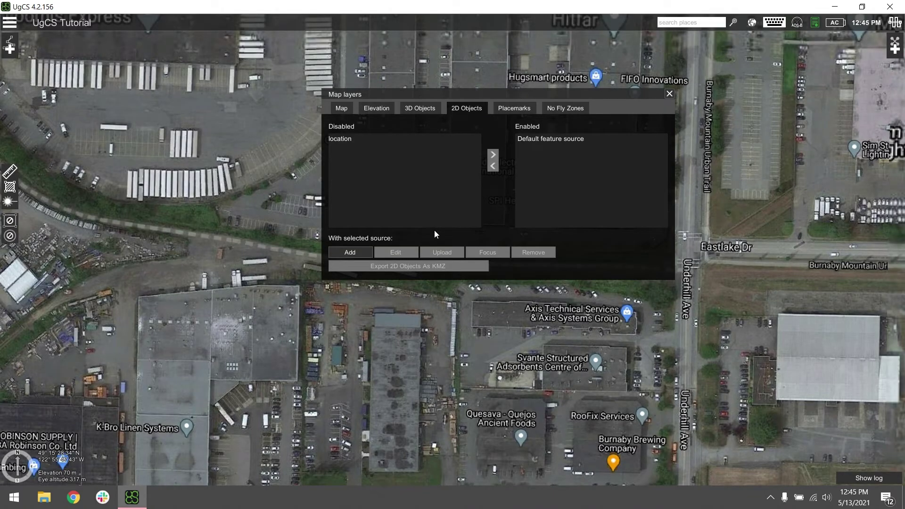
{"action": "left_click", "coordinate": [361, 141]}
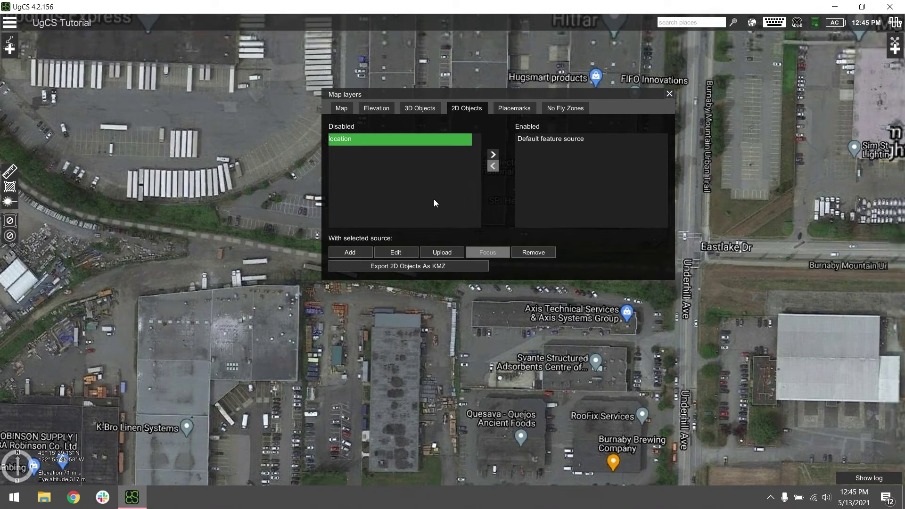
{"action": "left_click", "coordinate": [446, 251]}
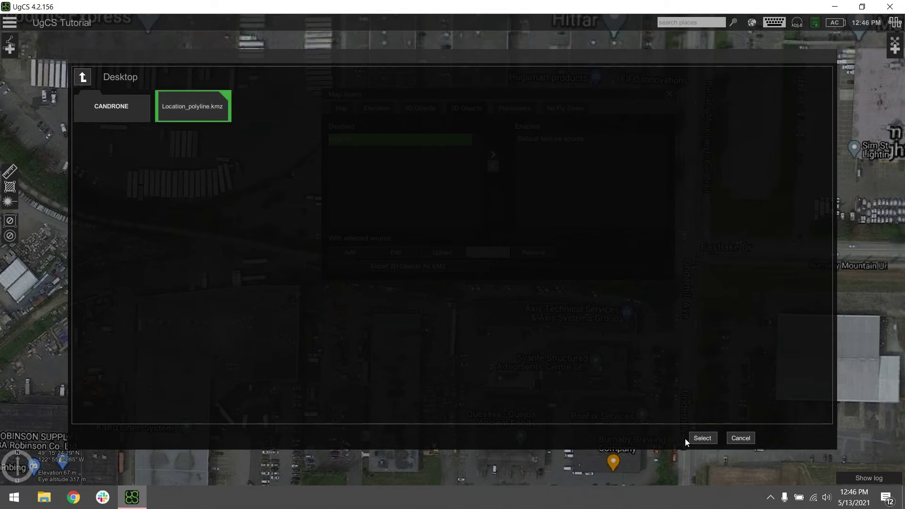
Import Location_polyline.kmz into the location source and enable it so its outline shows
{"action": "left_click", "coordinate": [699, 438]}
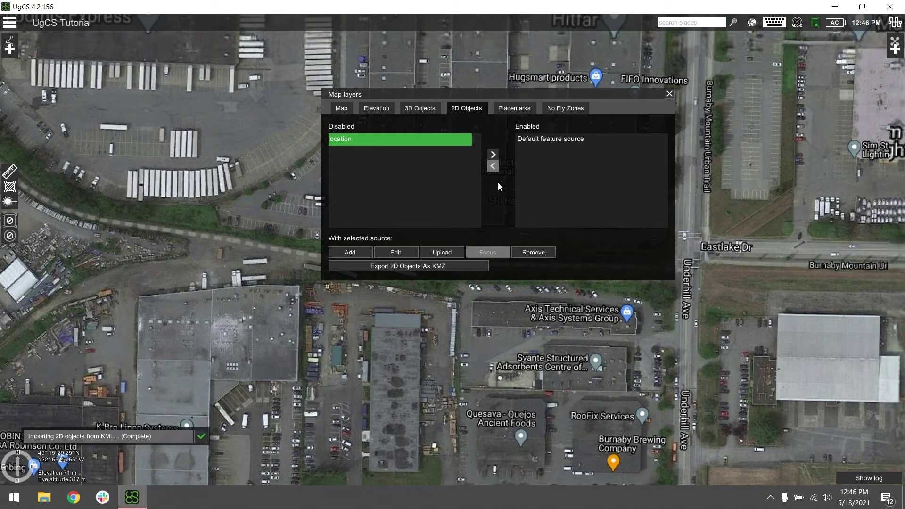
{"action": "left_click", "coordinate": [494, 154]}
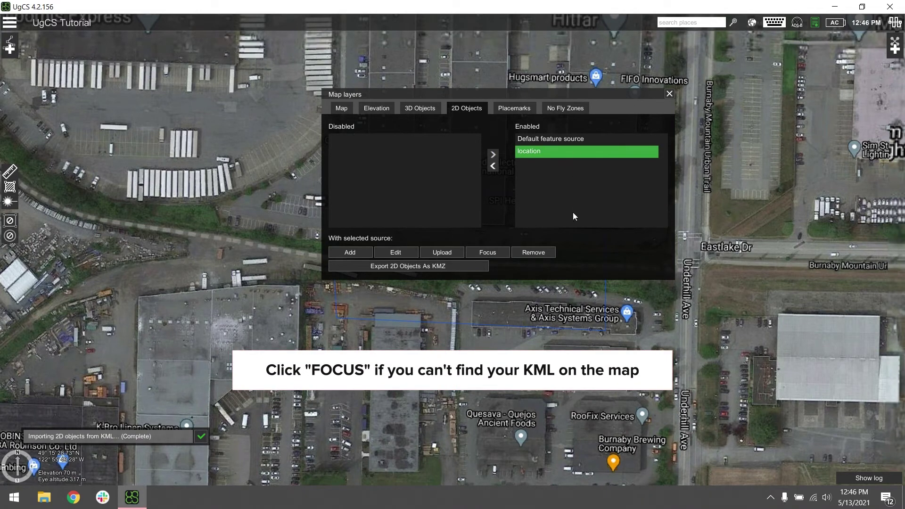
{"action": "left_click_drag", "start_coordinate": [592, 100], "coordinate": [230, 144]}
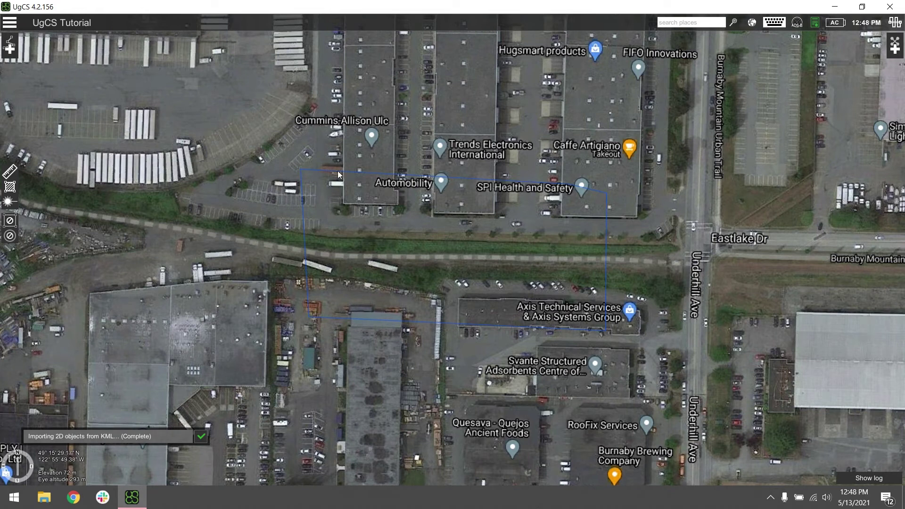
Name the new route 'test' and pick the DJI Matrice 300 RTK by searching '300'
{"action": "left_click", "coordinate": [8, 47]}
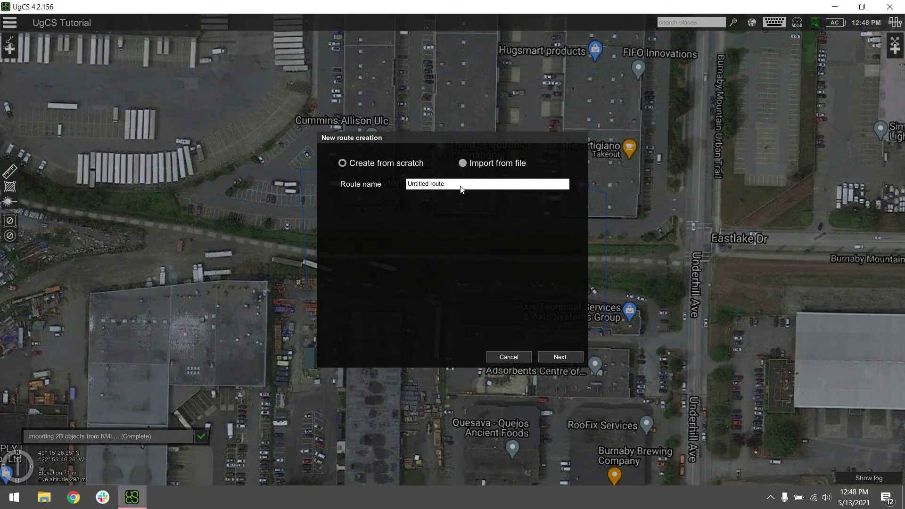
{"action": "left_click", "coordinate": [462, 187]}
{"action": "type", "text": "test"}
{"action": "left_click", "coordinate": [572, 358]}
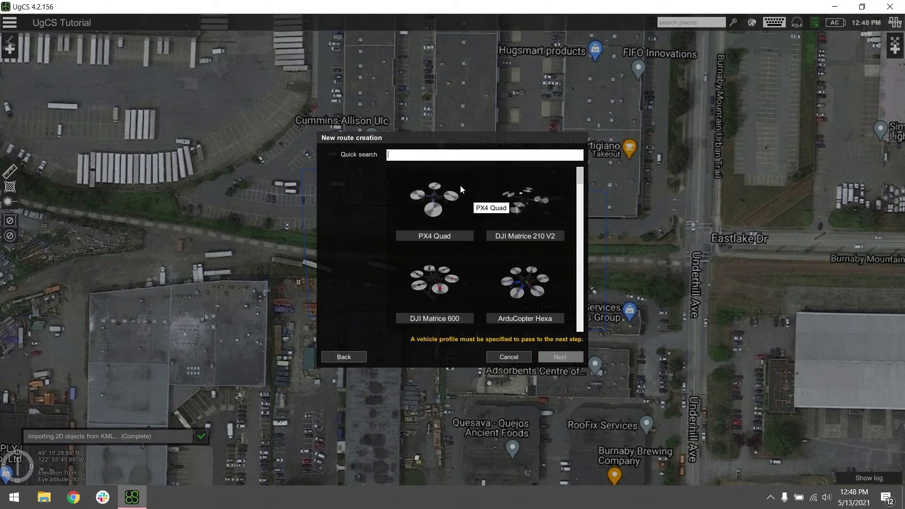
{"action": "type", "text": "3"}
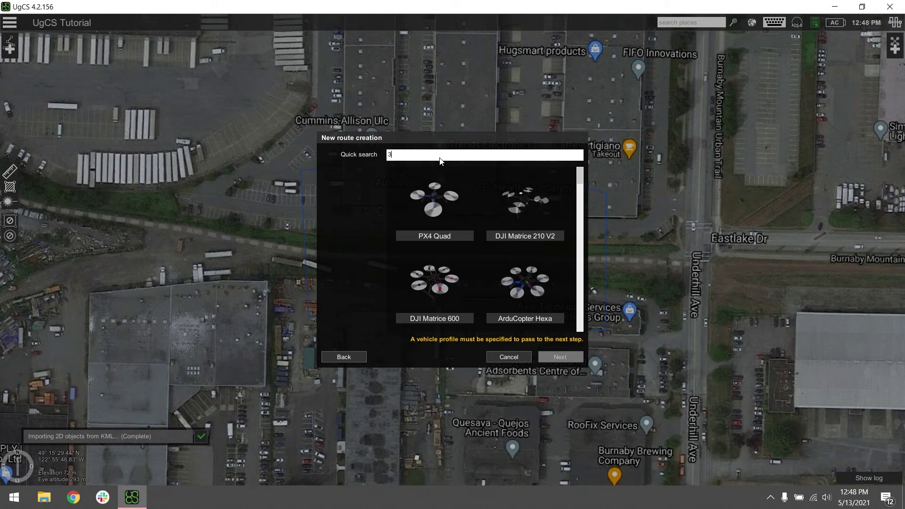
{"action": "type", "text": "00"}
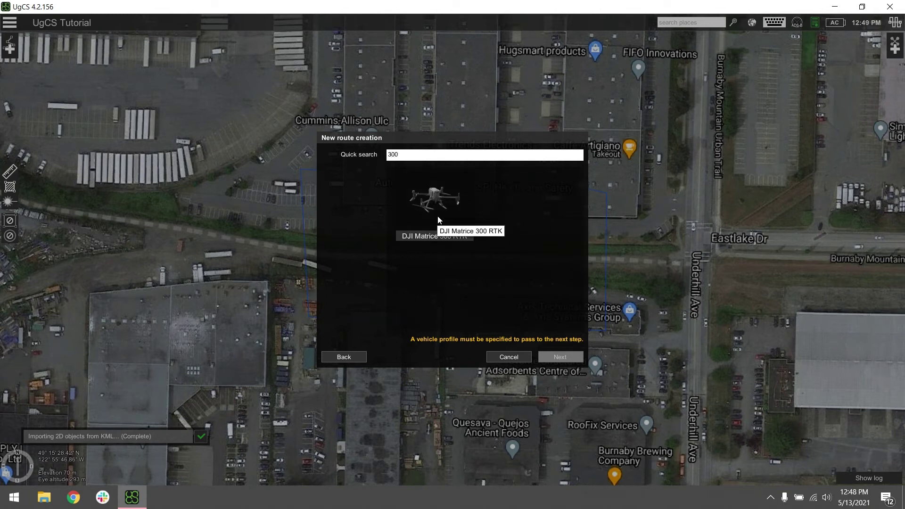
{"action": "left_click", "coordinate": [439, 202]}
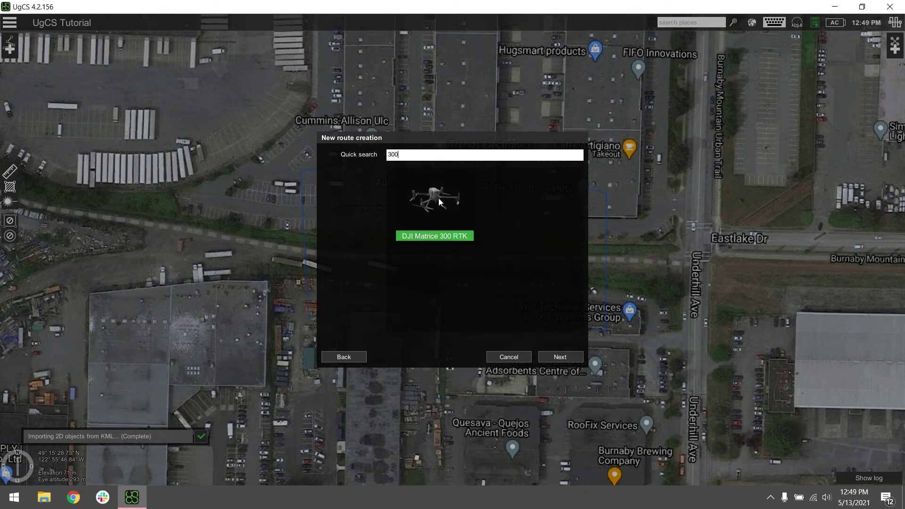
Set Action on loss of RC to Continue and create the test route
{"action": "left_click", "coordinate": [561, 357]}
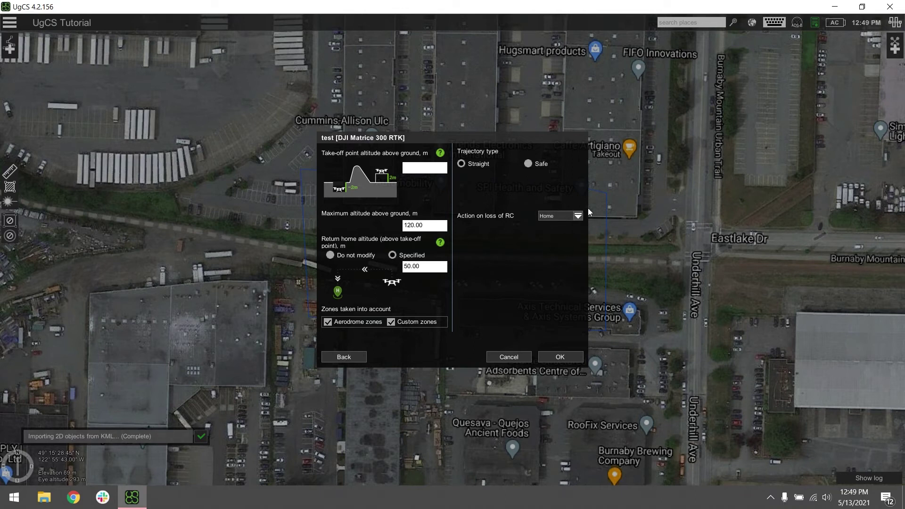
{"action": "left_click", "coordinate": [578, 215]}
{"action": "left_click", "coordinate": [560, 216]}
{"action": "left_click", "coordinate": [517, 221]}
{"action": "left_click", "coordinate": [565, 217]}
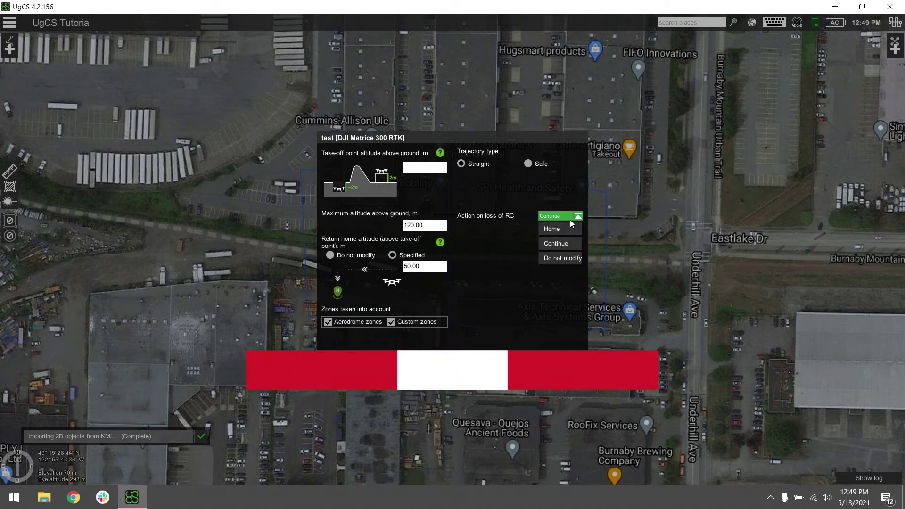
{"action": "left_click", "coordinate": [527, 241]}
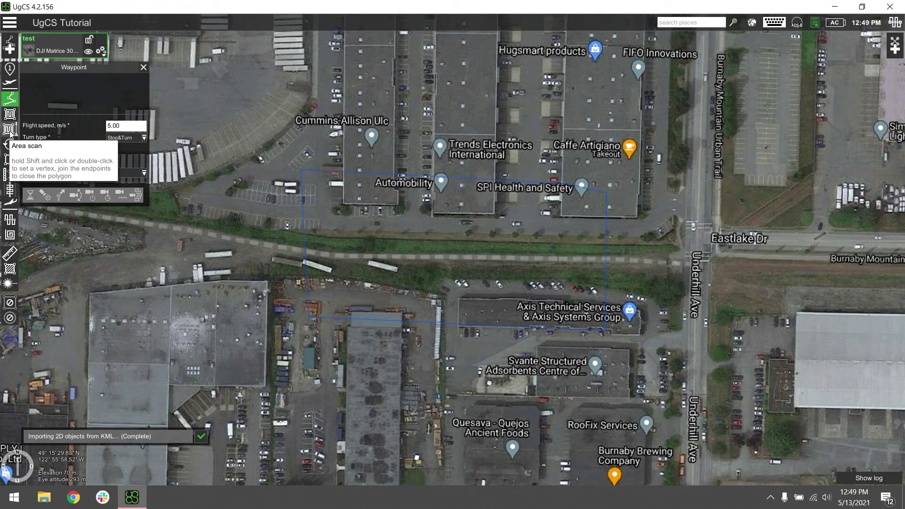
Select the Area scan tool and try Adaptive Bank Turn as the turn type
{"action": "left_click", "coordinate": [10, 131]}
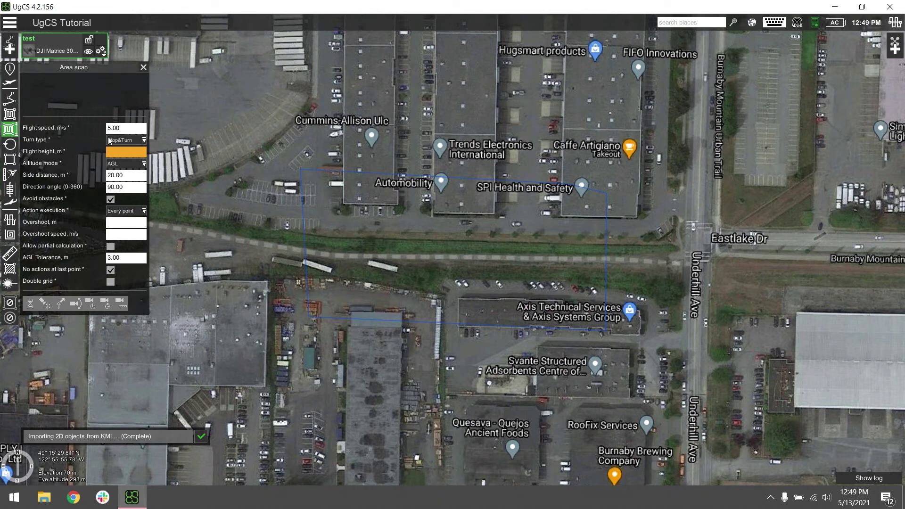
{"action": "left_click", "coordinate": [143, 139]}
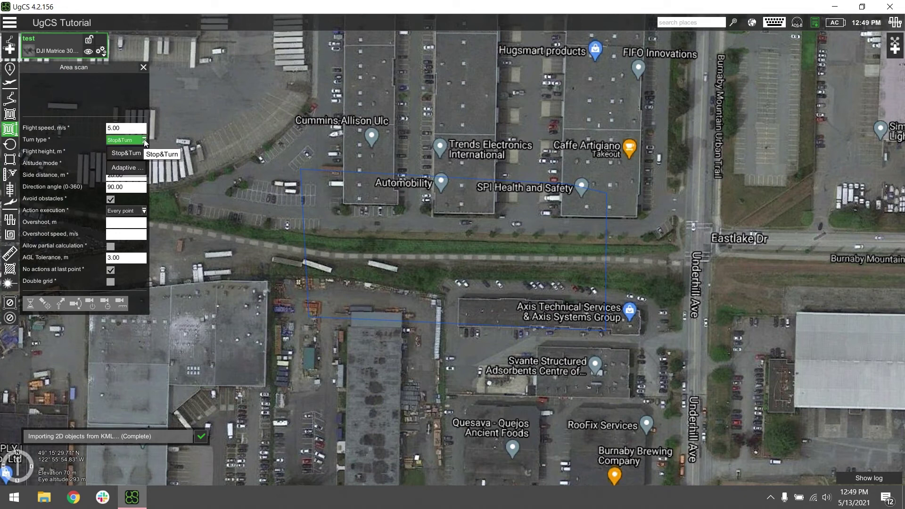
{"action": "left_click", "coordinate": [127, 167]}
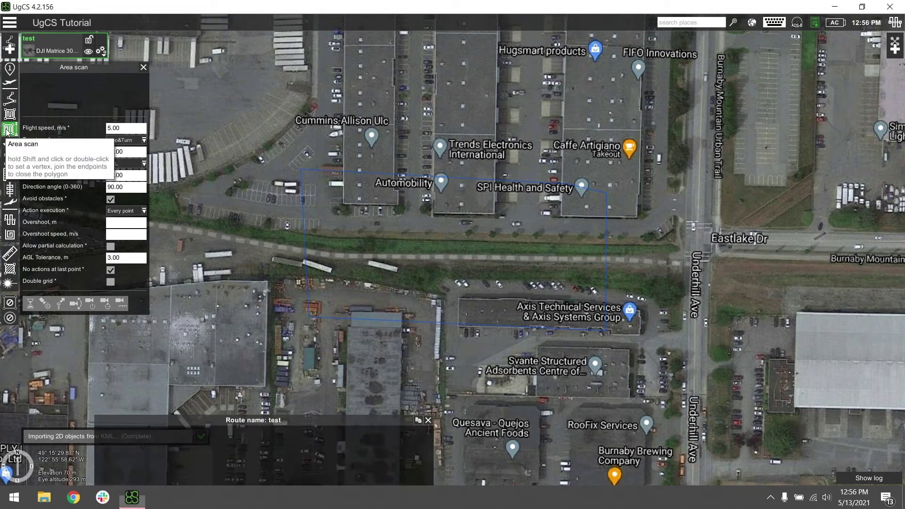
{"action": "left_click", "coordinate": [7, 131]}
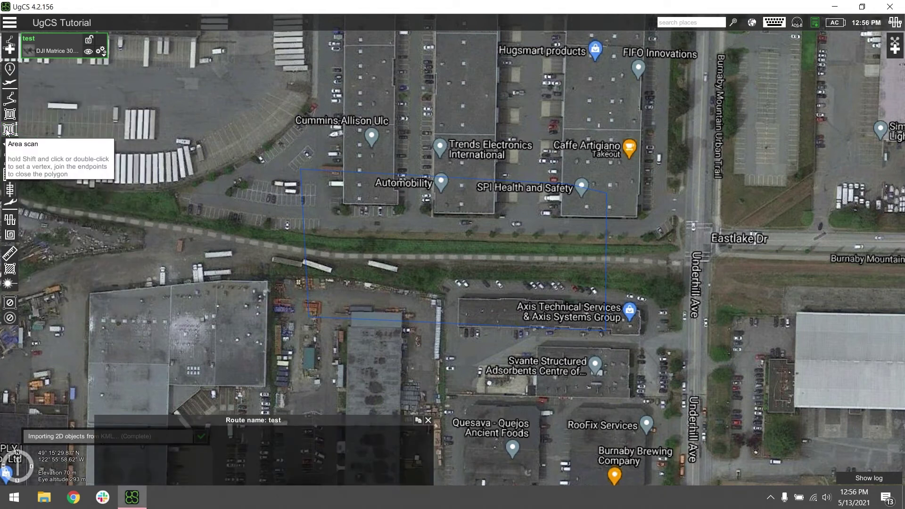
{"action": "left_click", "coordinate": [7, 131]}
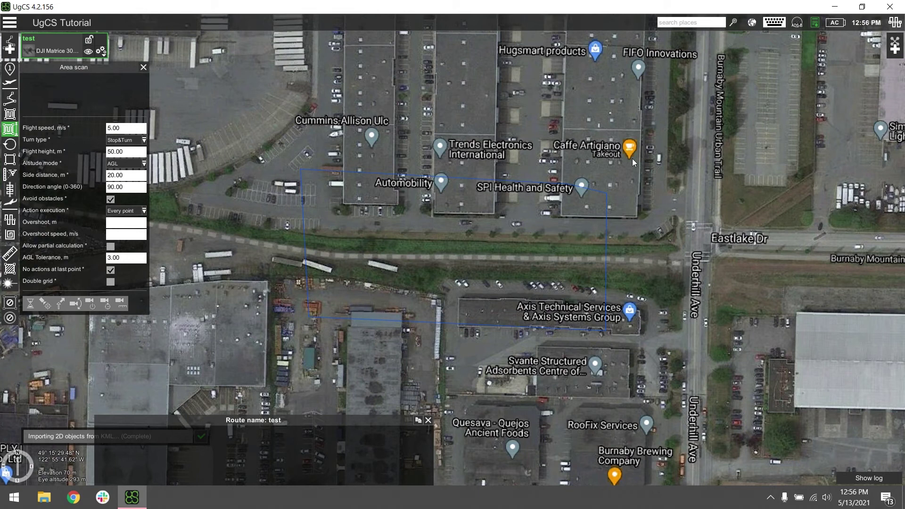
Place four scan-area corners around the industrial blocks and set side distance to 70 m
{"action": "left_click", "coordinate": [281, 154]}
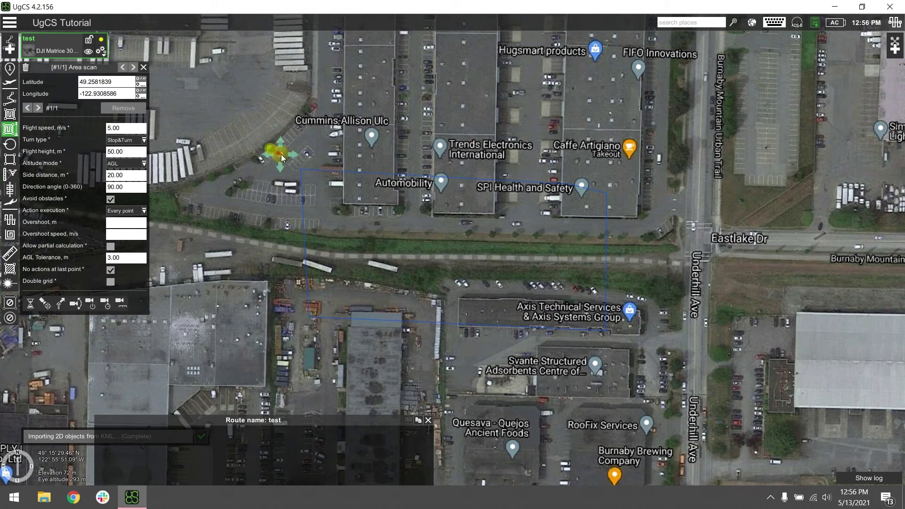
{"action": "left_click", "coordinate": [280, 343]}
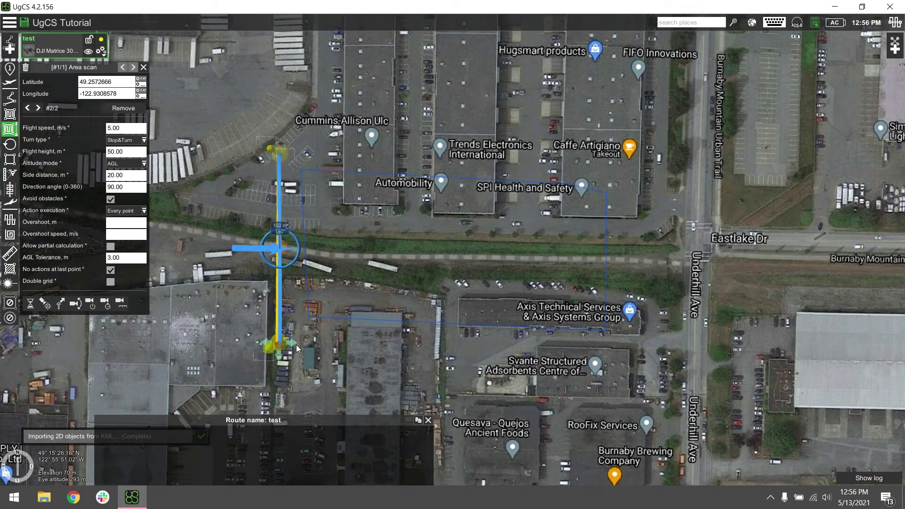
{"action": "left_click", "coordinate": [632, 350]}
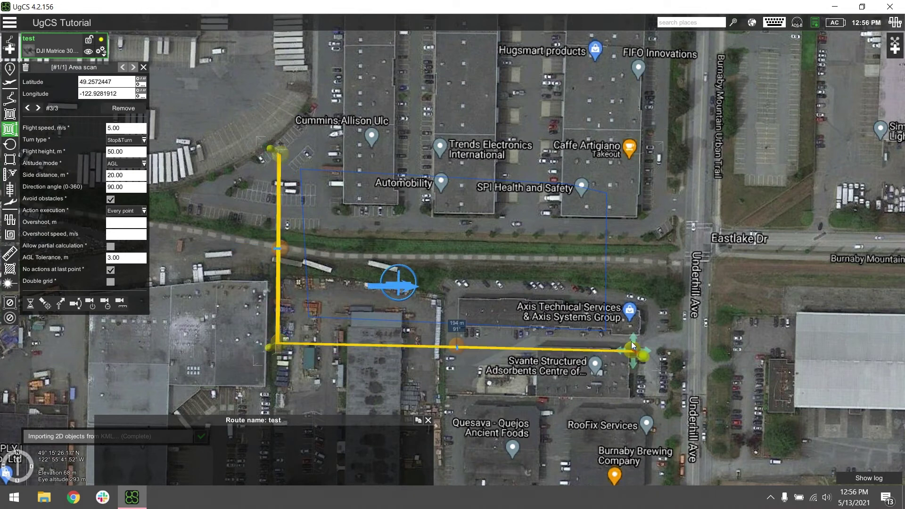
{"action": "left_click", "coordinate": [630, 159]}
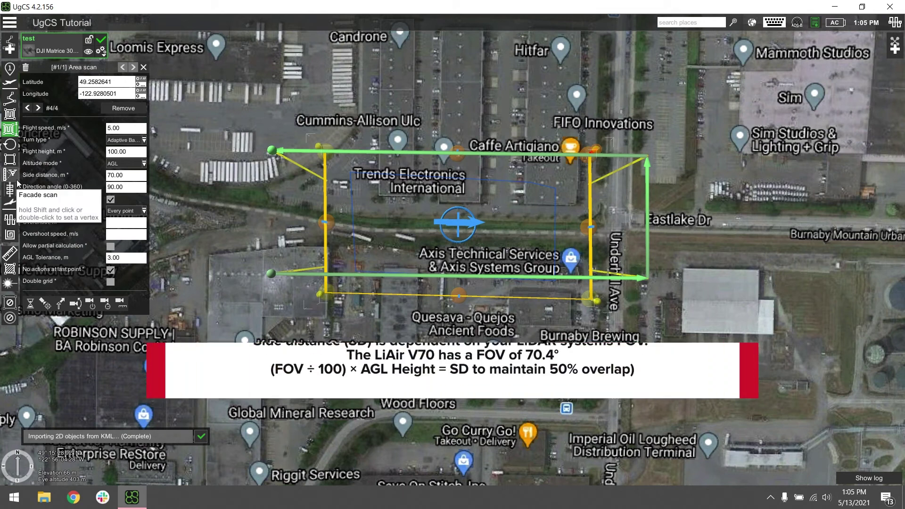
{"action": "left_click", "coordinate": [129, 178]}
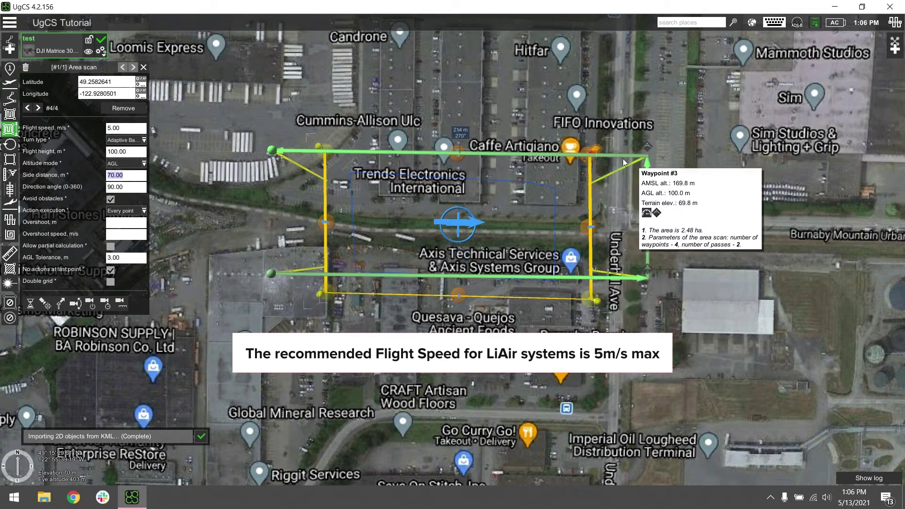
Drag all four corners outward to enlarge the scan area and rotate the scan direction slightly
{"action": "scroll", "coordinate": [350, 126], "scroll_direction": "down", "scroll_amount": 2}
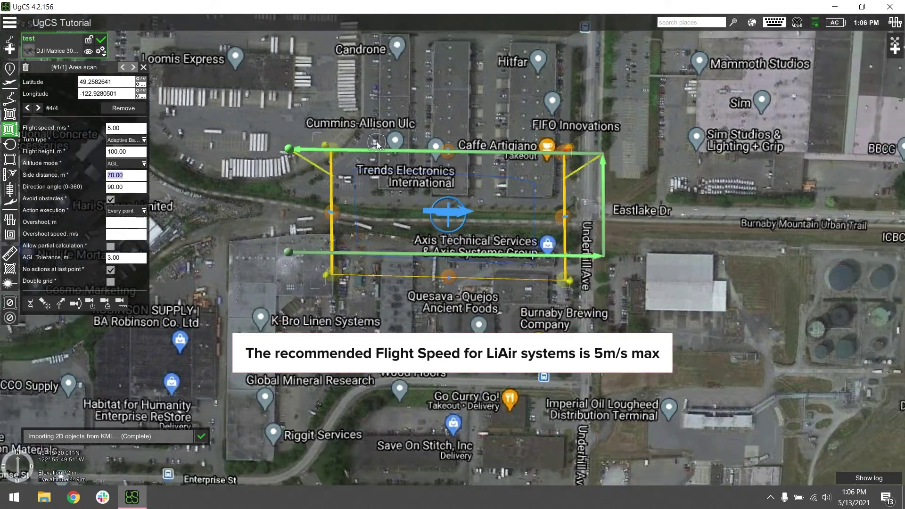
{"action": "scroll", "coordinate": [350, 126], "scroll_direction": "down", "scroll_amount": 2}
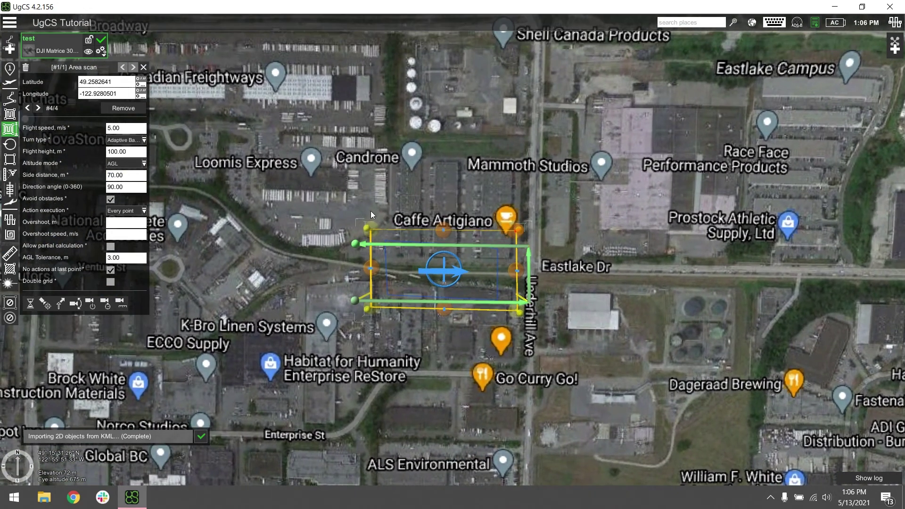
{"action": "left_click_drag", "start_coordinate": [372, 236], "coordinate": [321, 138]}
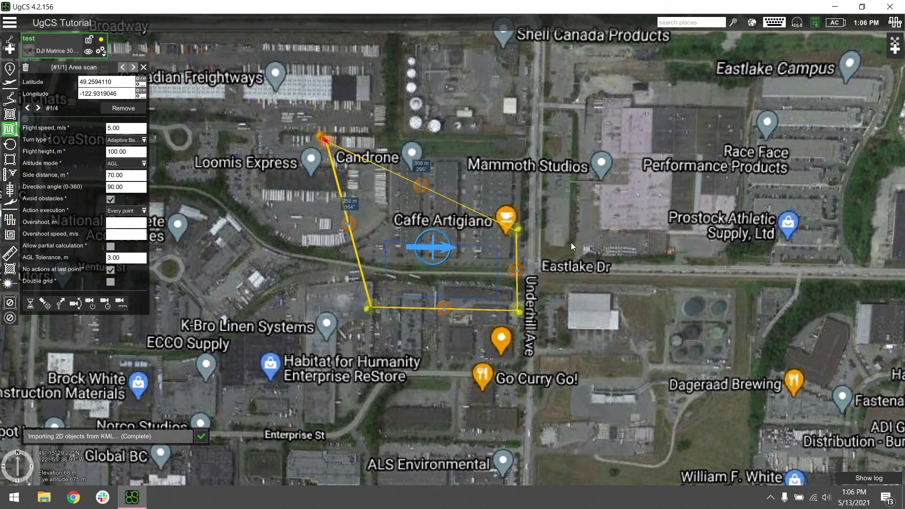
{"action": "left_click", "coordinate": [520, 231]}
{"action": "left_click_drag", "start_coordinate": [520, 231], "coordinate": [566, 140]}
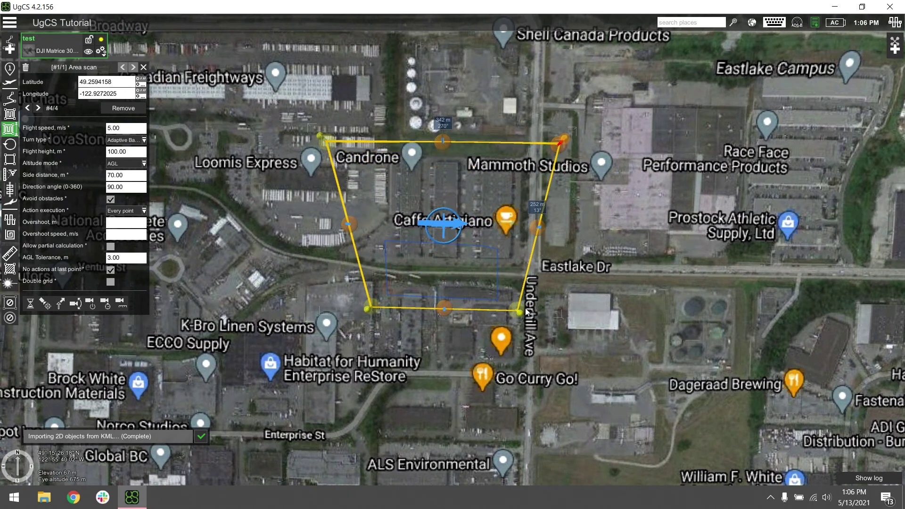
{"action": "left_click_drag", "start_coordinate": [523, 315], "coordinate": [564, 372]}
{"action": "left_click_drag", "start_coordinate": [365, 308], "coordinate": [261, 367]}
{"action": "left_click_drag", "start_coordinate": [319, 142], "coordinate": [266, 152]}
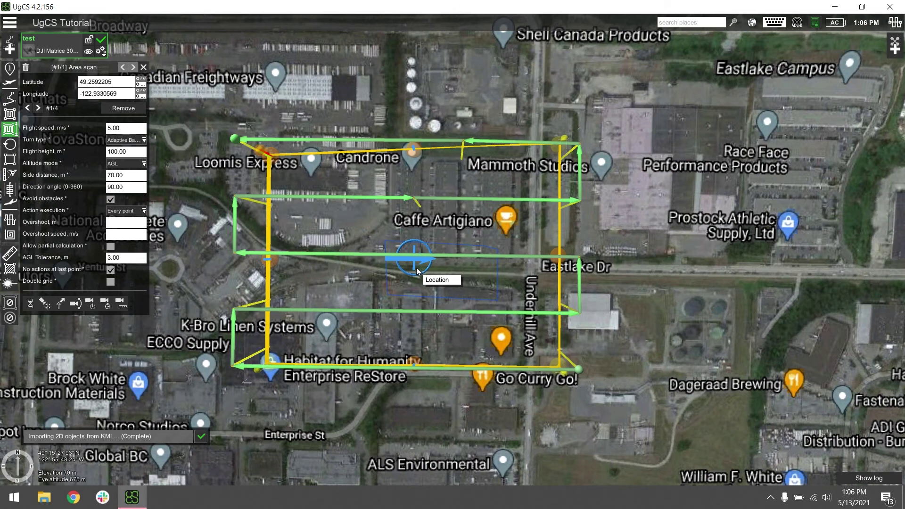
{"action": "left_click_drag", "start_coordinate": [419, 272], "coordinate": [448, 264]}
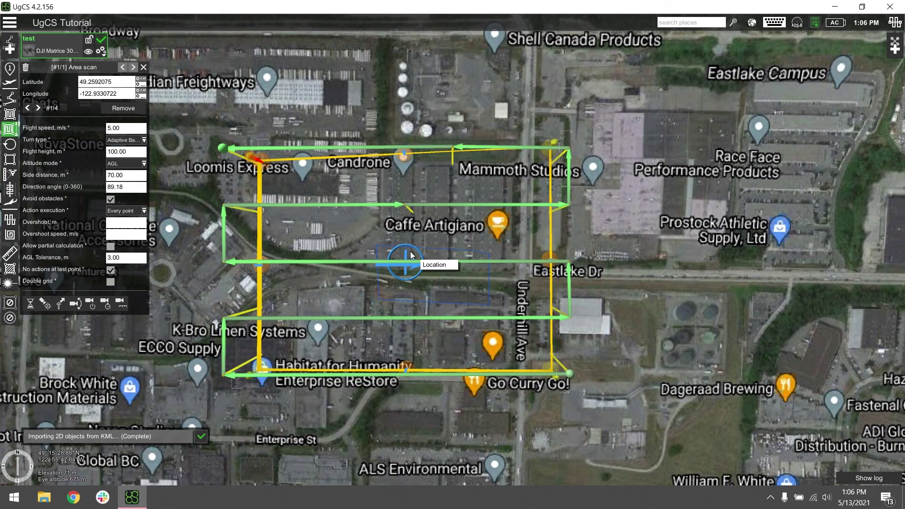
{"action": "left_click_drag", "start_coordinate": [333, 110], "coordinate": [384, 113]}
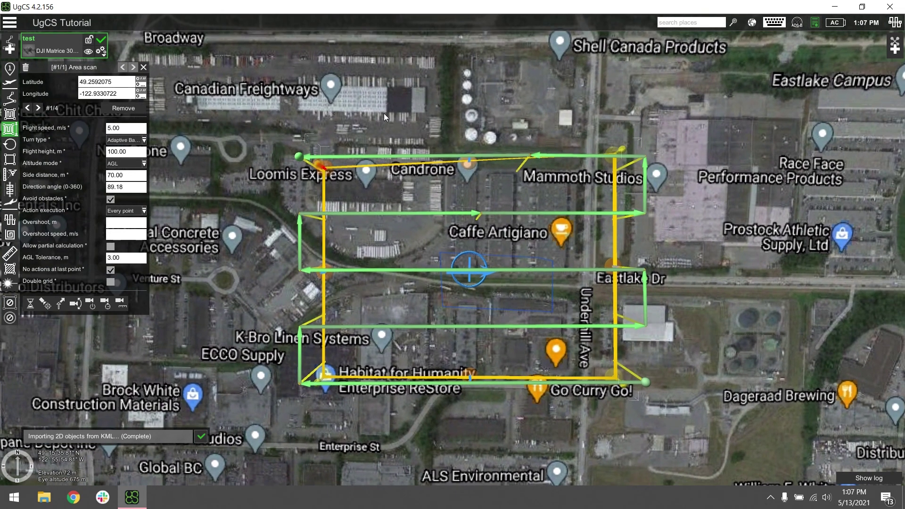
Open the test route's elevation profile from its options: 2.4 km, about 8 minutes, 12 waypoints
{"action": "mouse_move", "coordinate": [50, 50]}
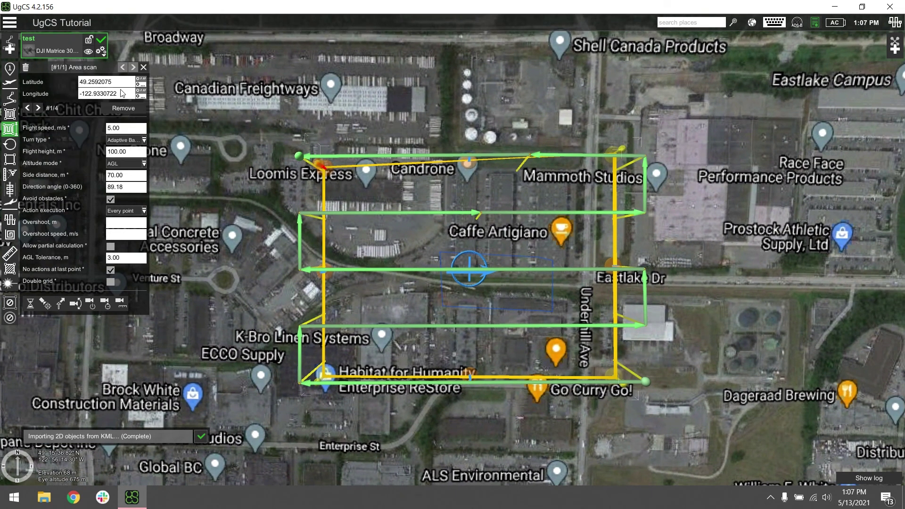
{"action": "left_click", "coordinate": [101, 55]}
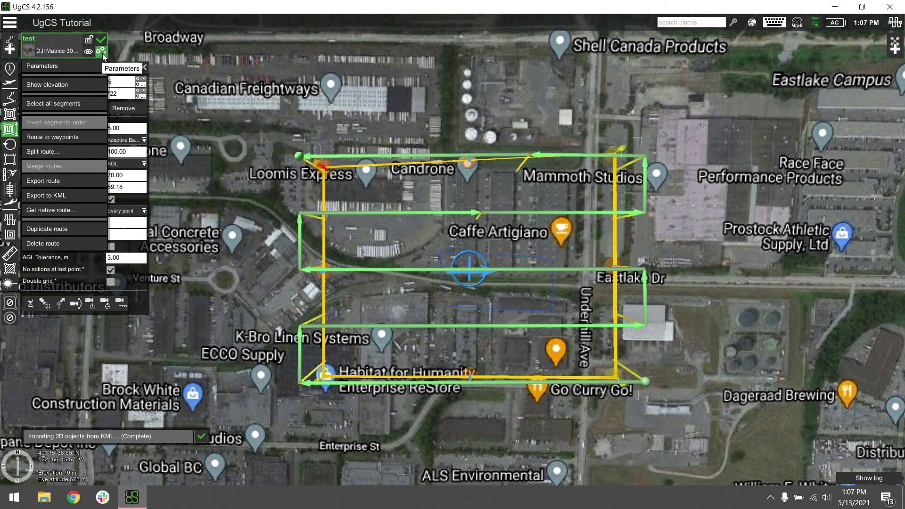
{"action": "left_click", "coordinate": [72, 86]}
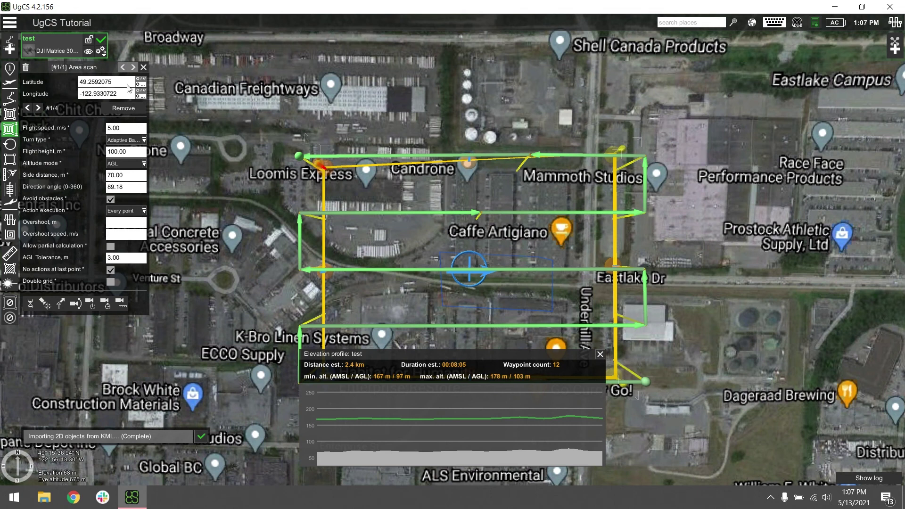